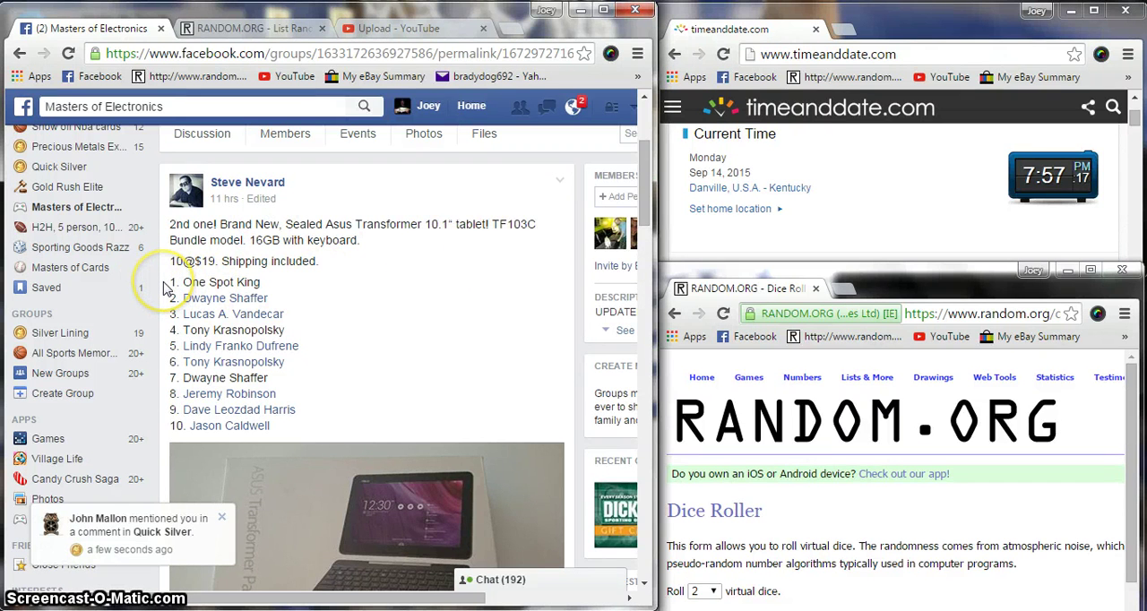
Step: Copy the ten numbered raffle entries and post a 'Live' comment in the group
drag(169, 281, 273, 426)
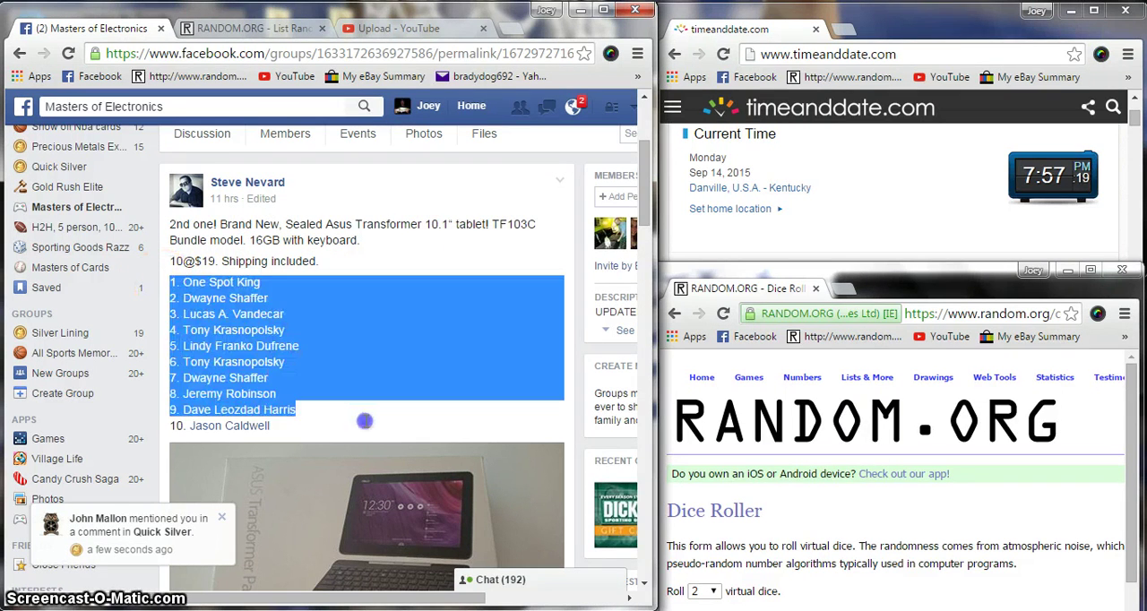
right_click(309, 298)
click(340, 310)
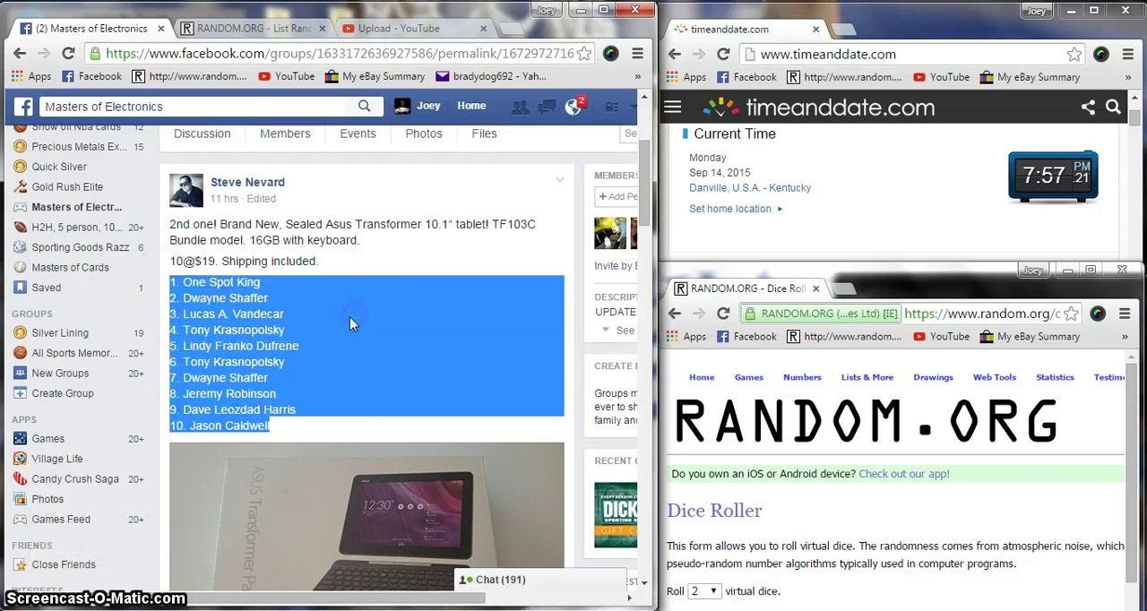
scroll(357, 327, down, 5)
scroll(357, 345, down, 10)
scroll(349, 358, down, 10)
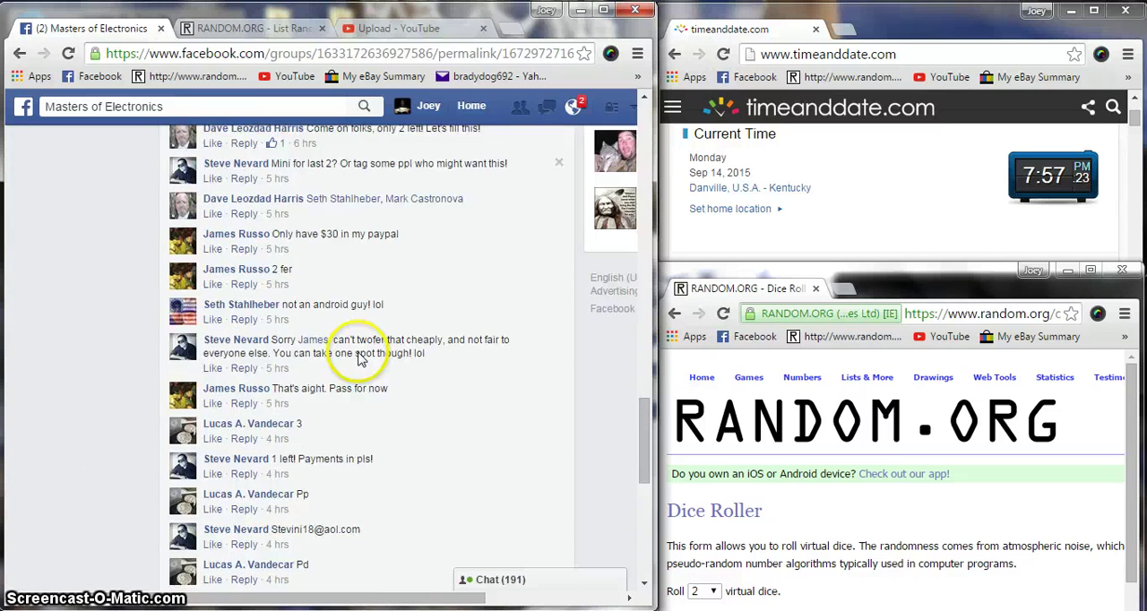
scroll(345, 386, down, 8)
scroll(343, 407, down, 3)
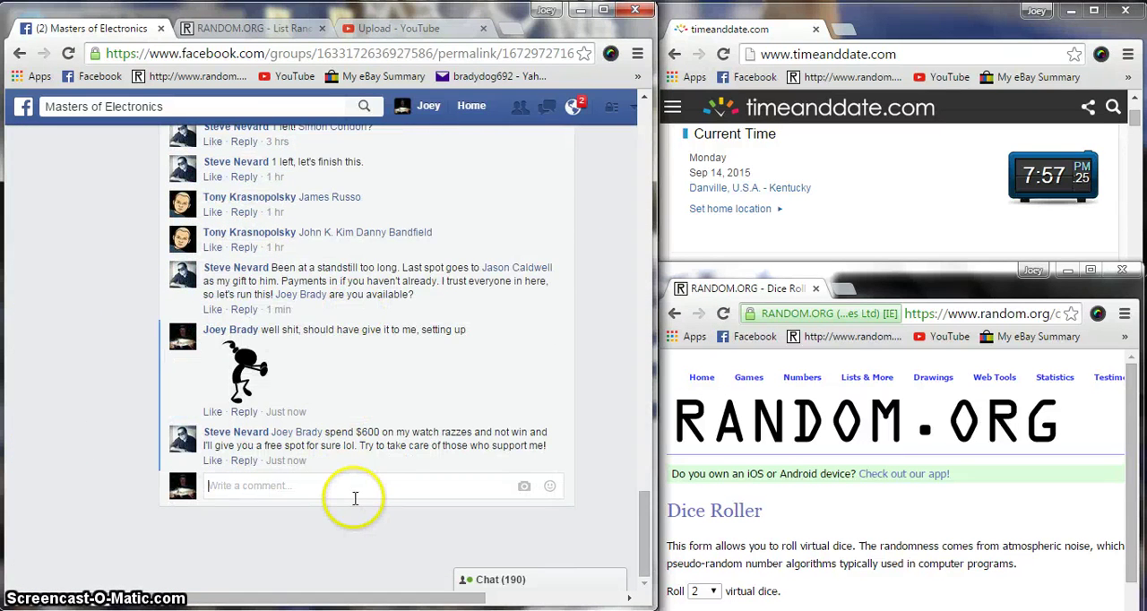
text(Live)
key(Return)
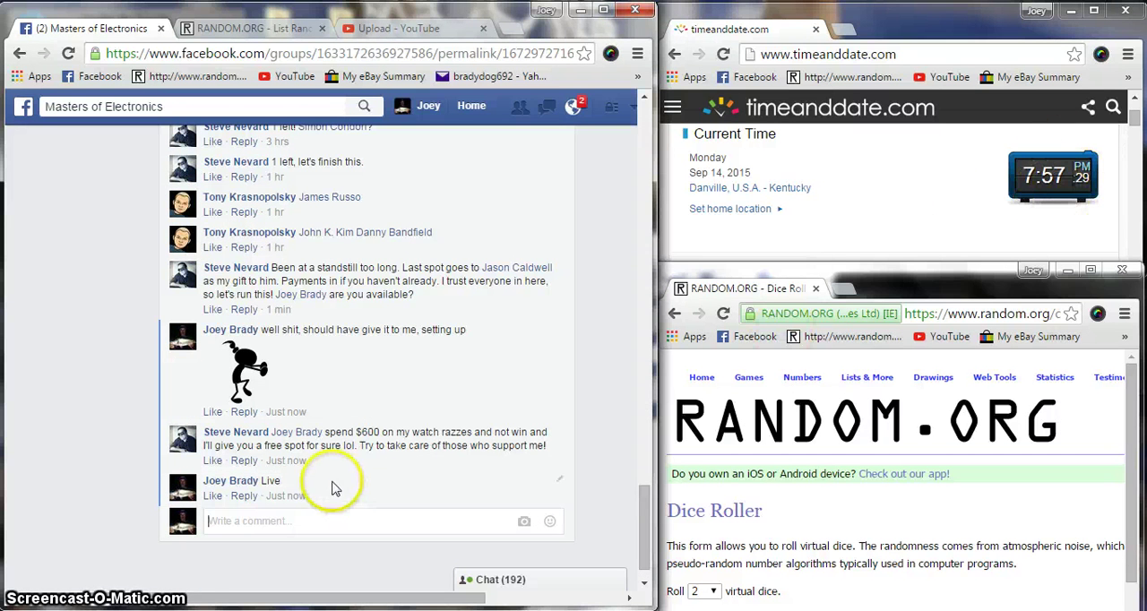
mouse_move(284, 495)
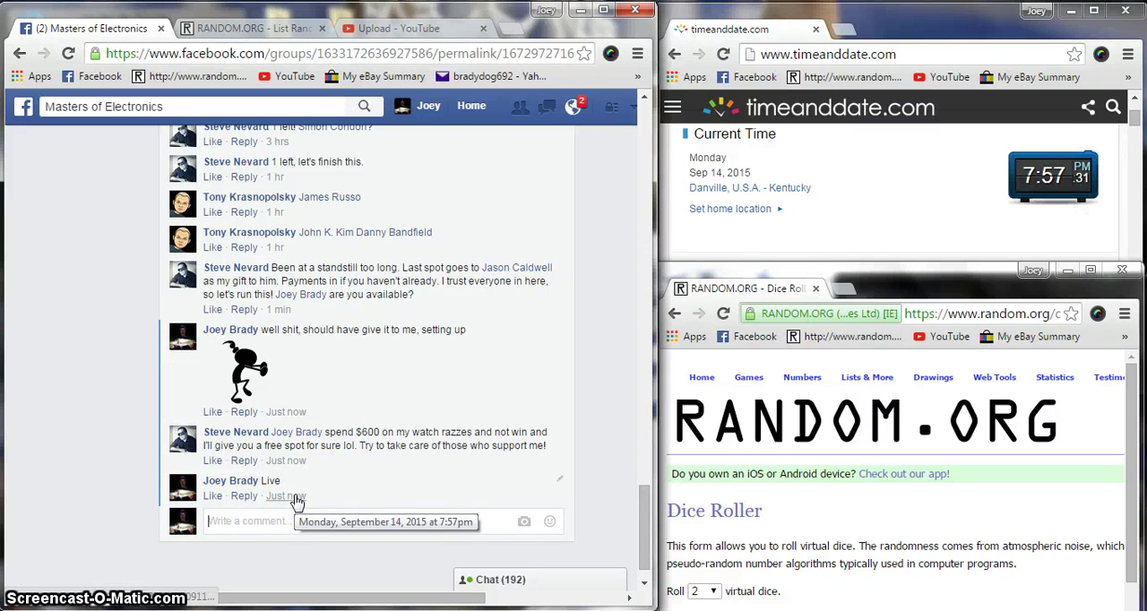
scroll(800, 444, down, 1)
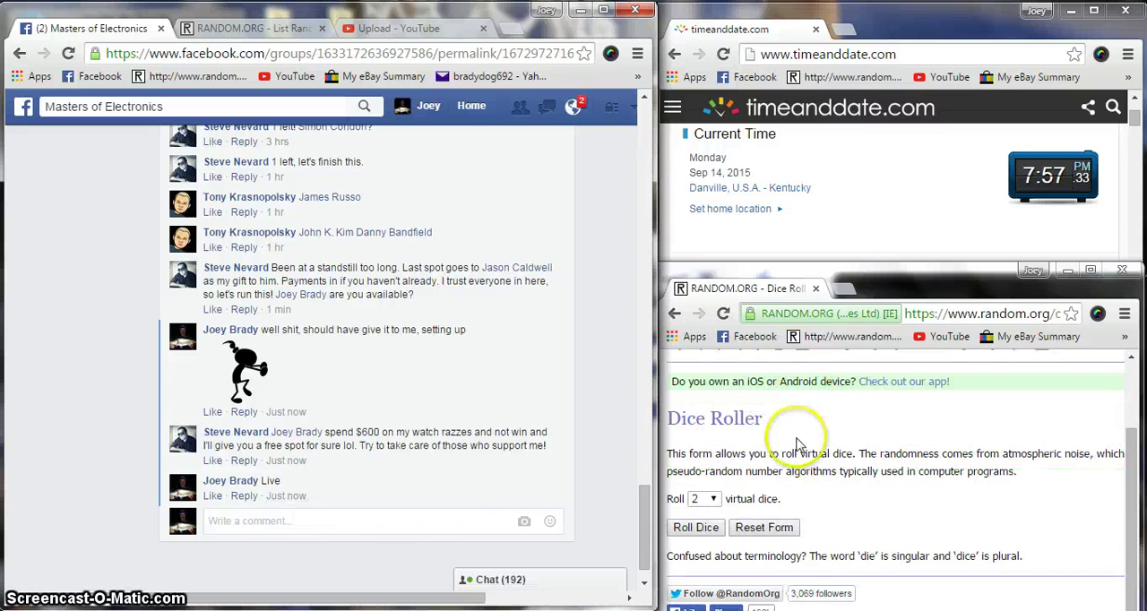
Step: Roll two dice, then paste the ten entries into the List Randomizer and randomize them
click(696, 526)
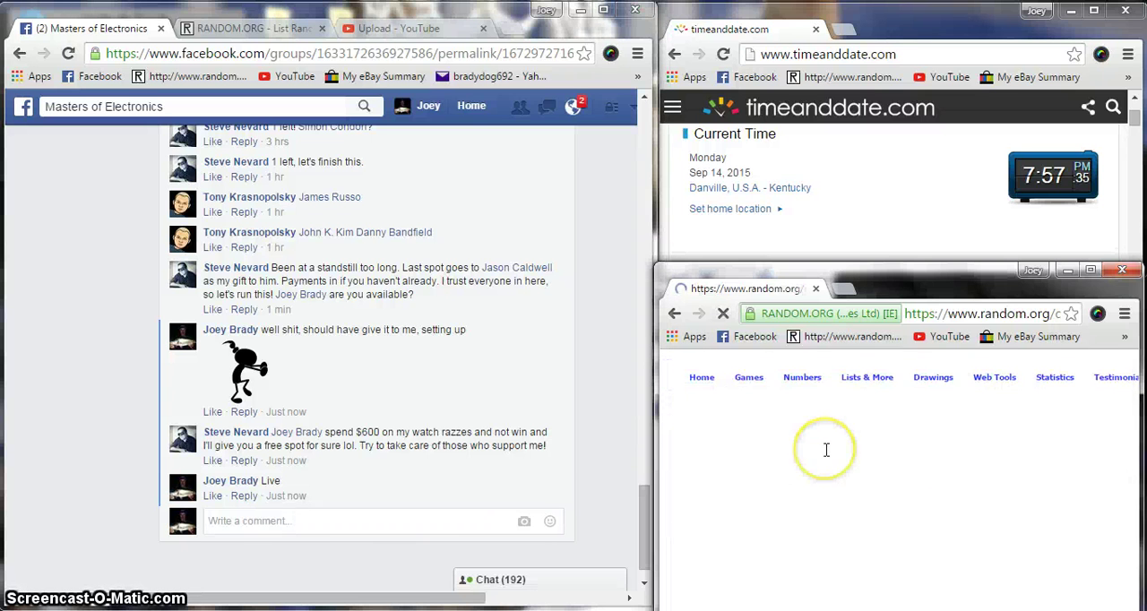
click(248, 27)
right_click(47, 431)
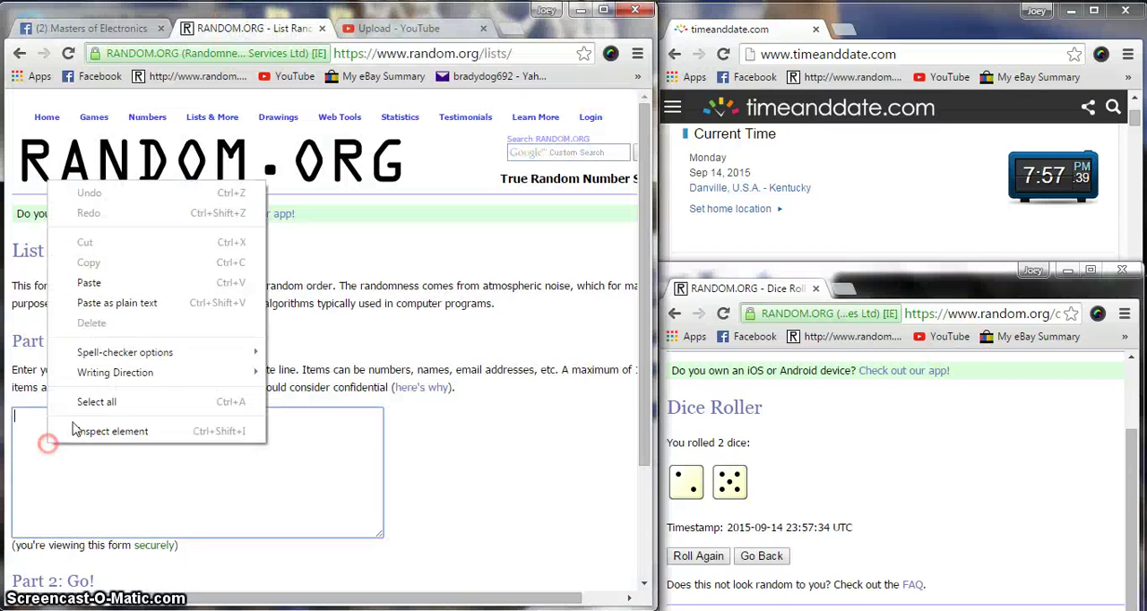
click(90, 283)
scroll(367, 358, down, 3)
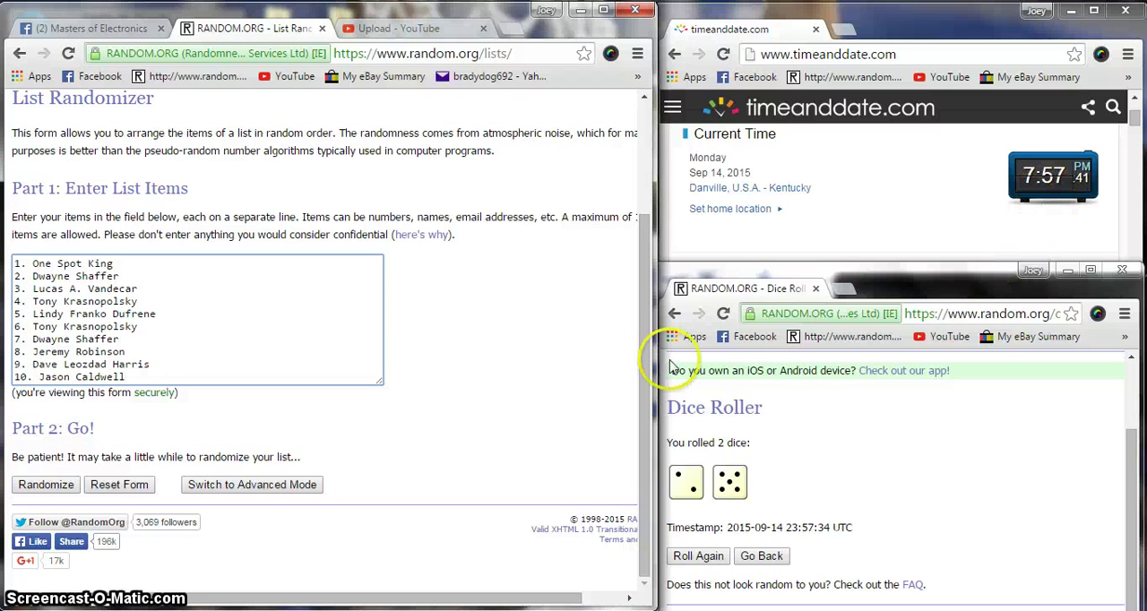
click(46, 484)
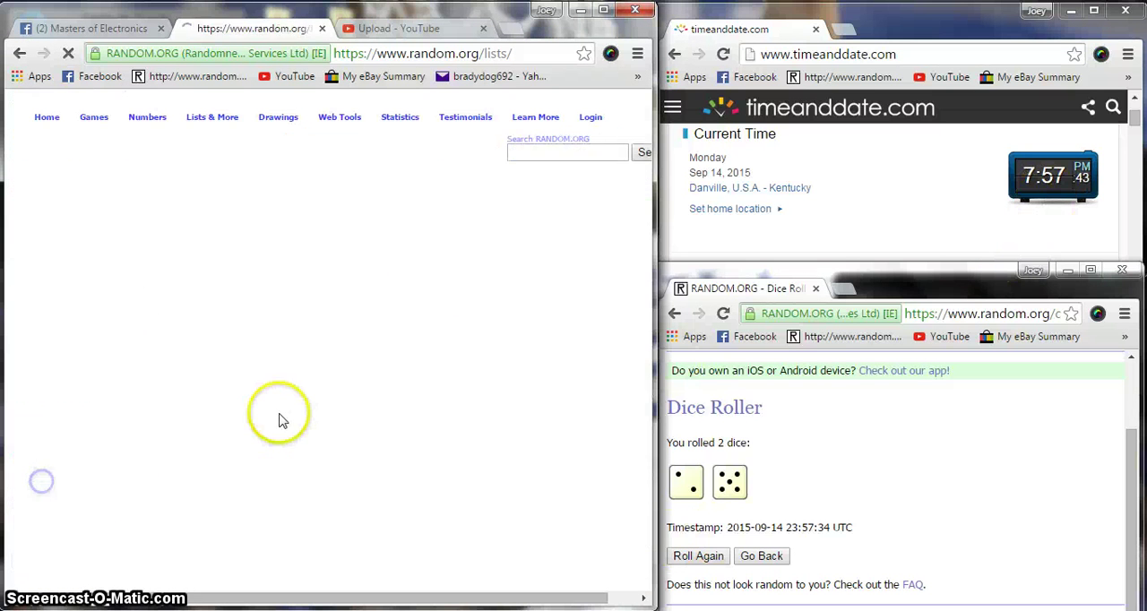
Step: Reshuffle the list several more times, highlighting the item count and the dice result
drag(63, 285, 116, 286)
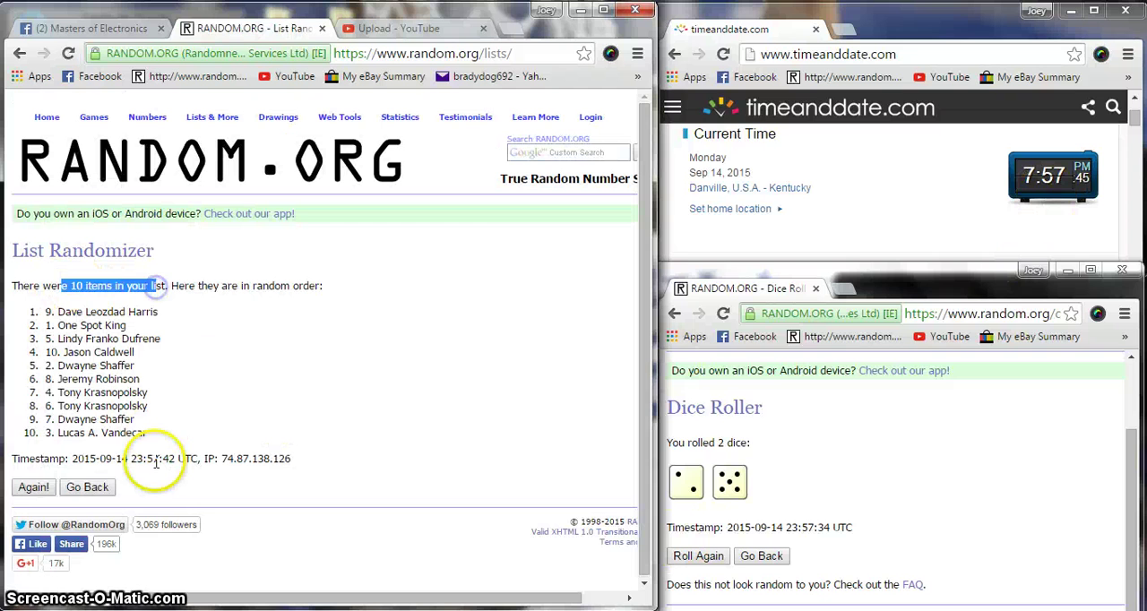
click(35, 487)
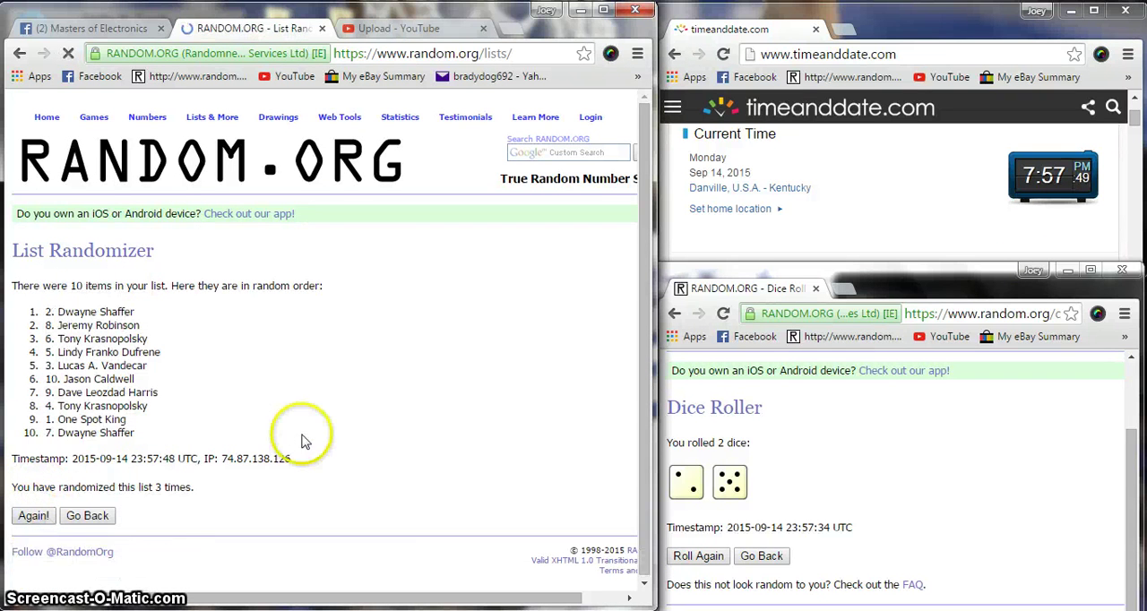
click(34, 515)
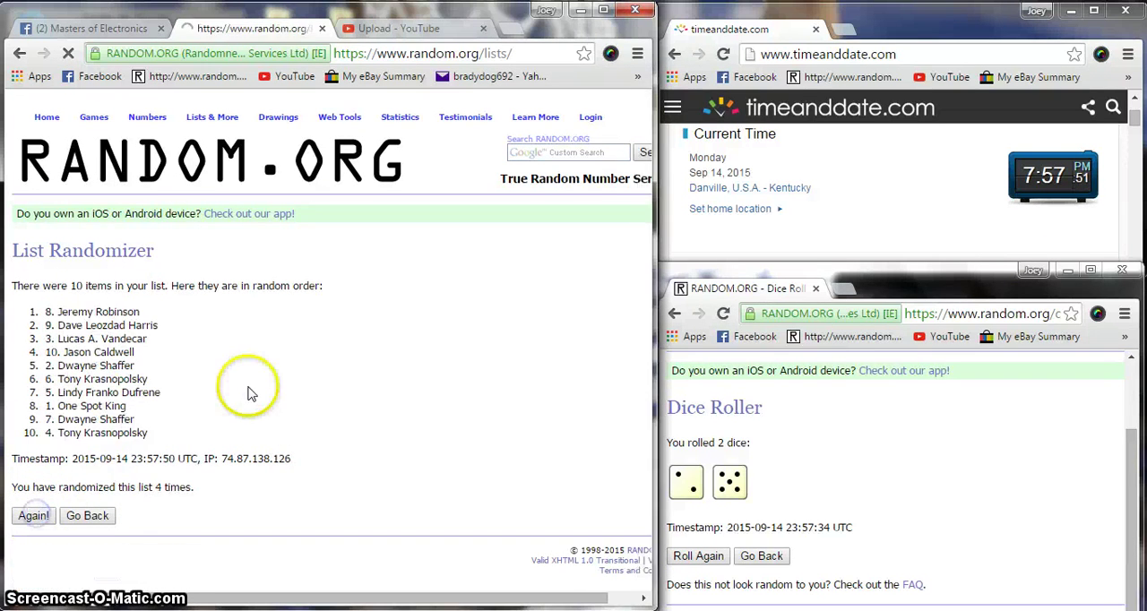
click(34, 515)
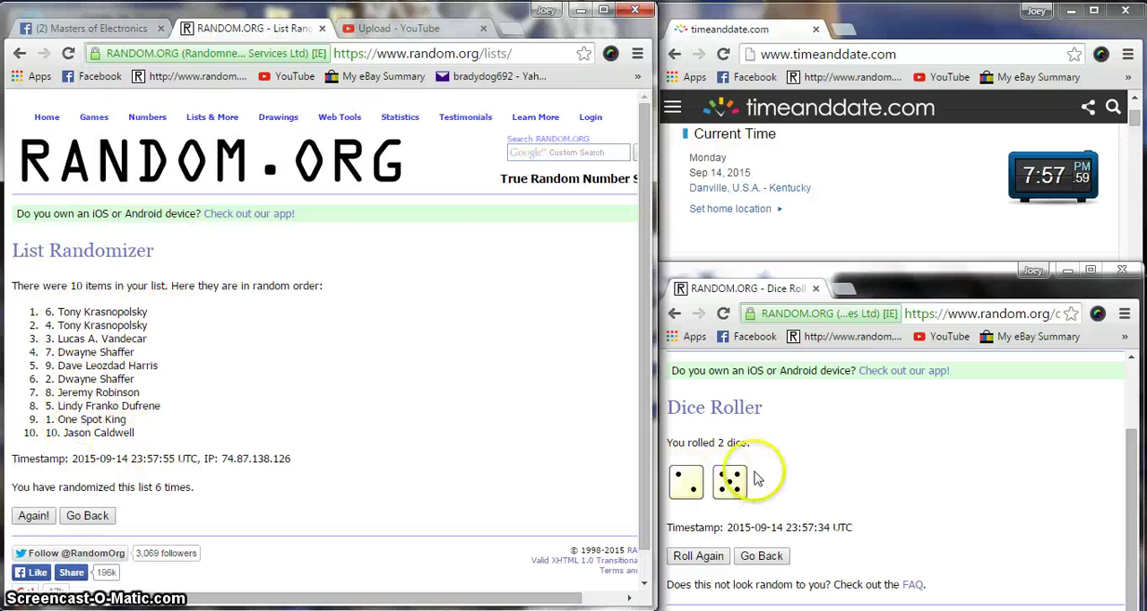
drag(787, 473, 632, 471)
click(1100, 186)
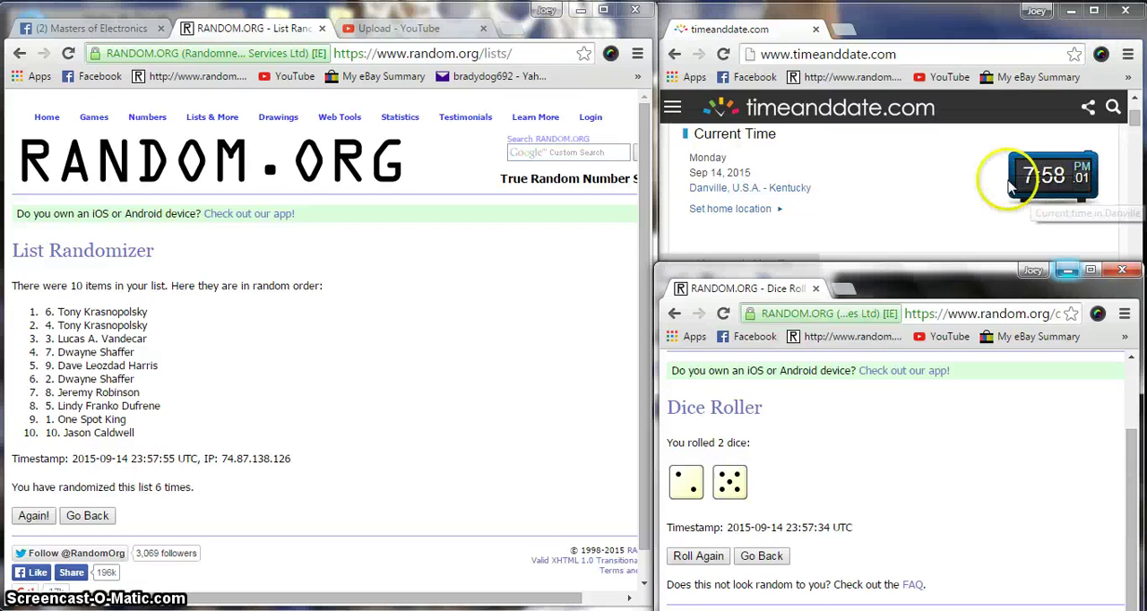
Step: Shuffle the list a seventh time, then post 'done' in the Facebook raffle thread
drag(150, 486, 236, 484)
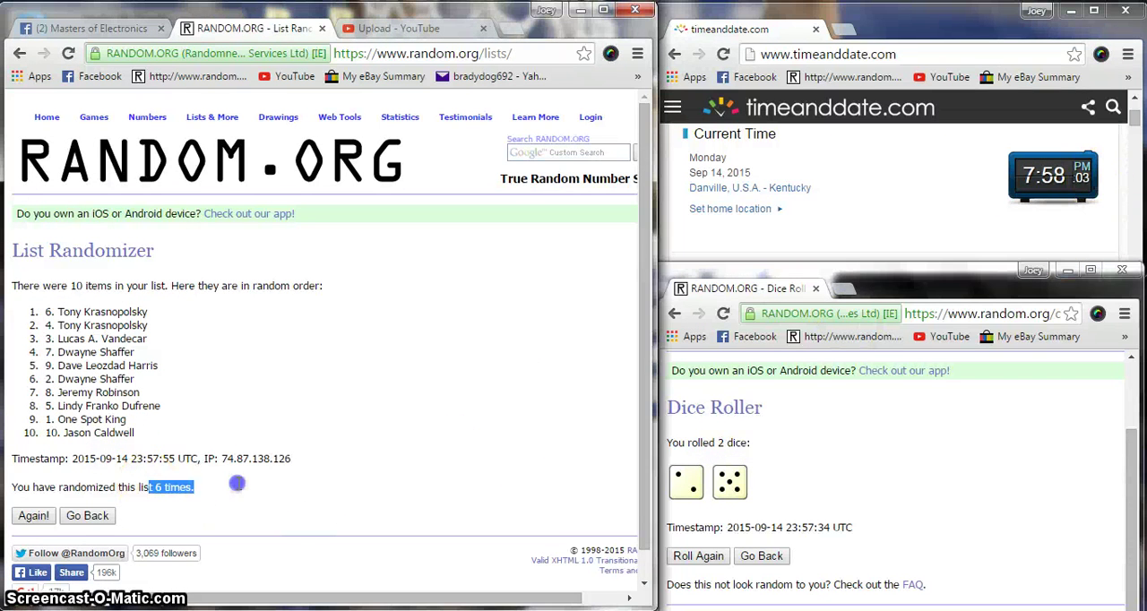
click(34, 517)
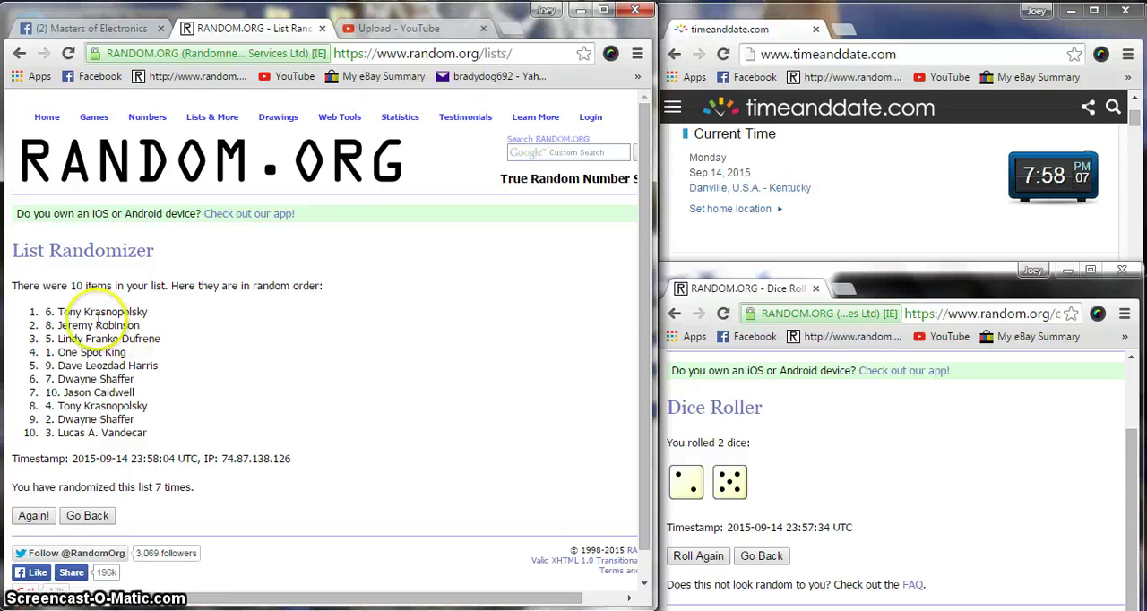
click(828, 509)
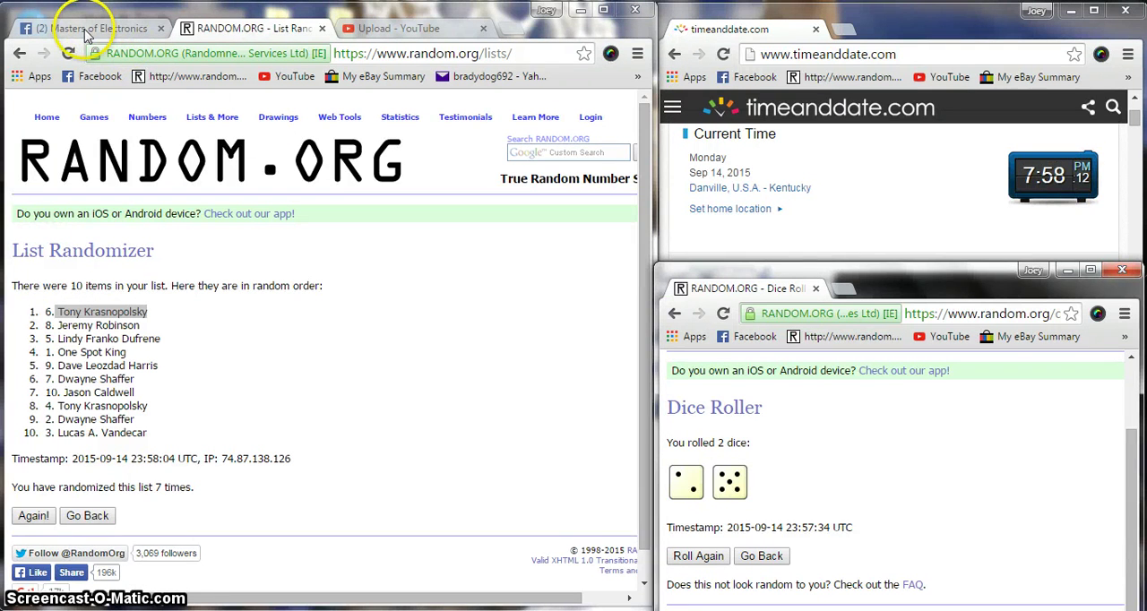
drag(136, 486, 194, 488)
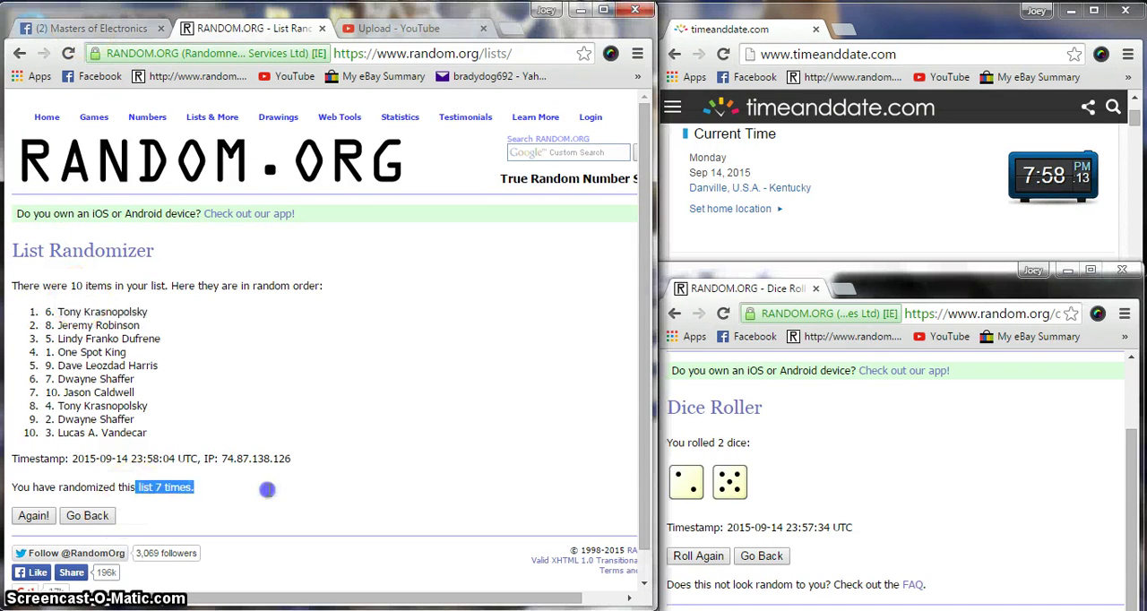
click(77, 28)
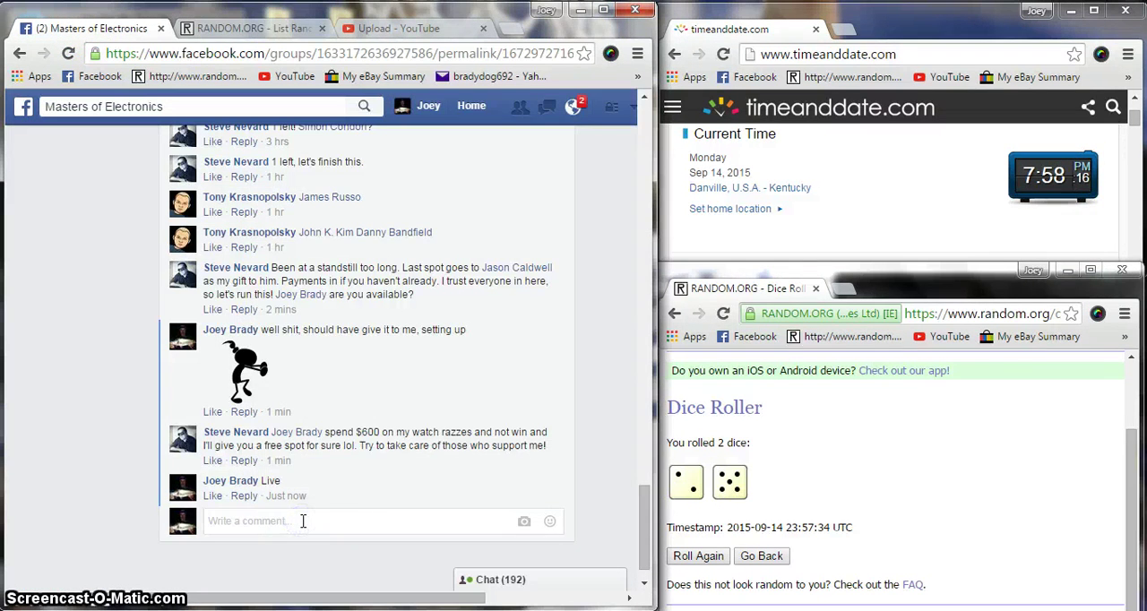
text(done)
key(Return)
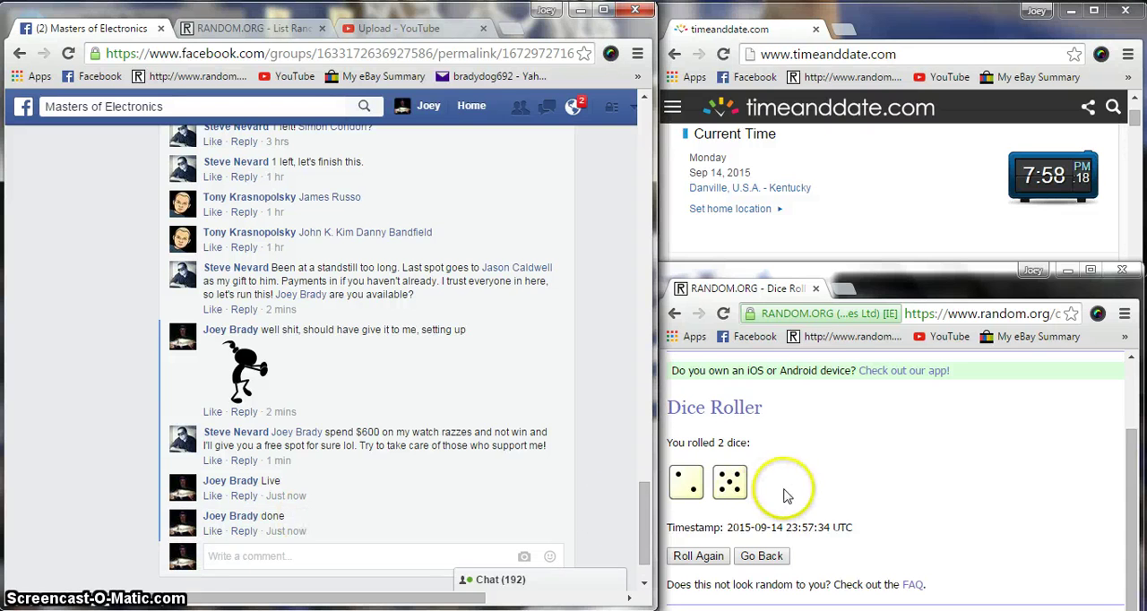